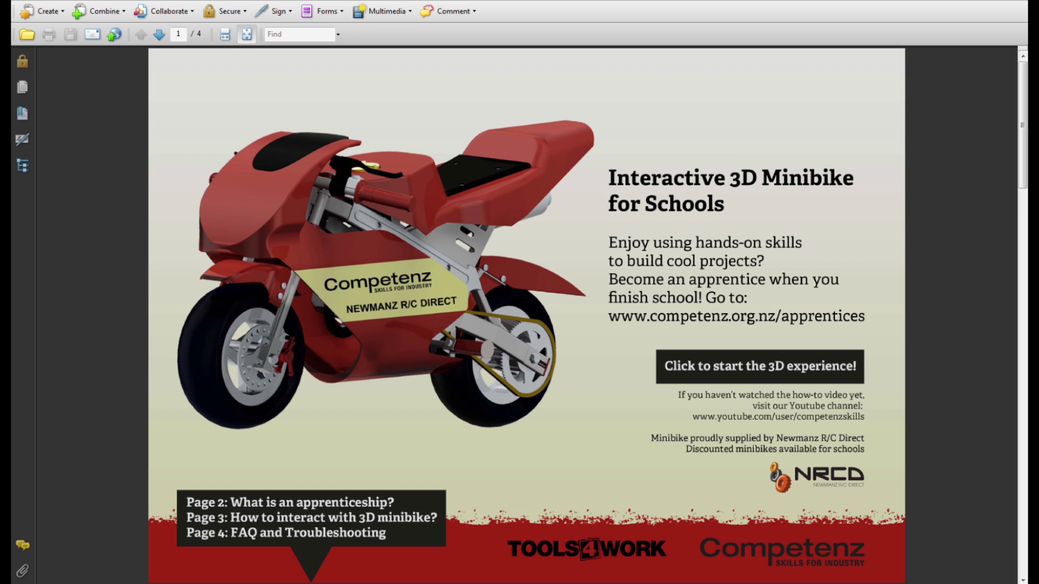
# - Page forward through the minibike PDF to page 3, the 3D instructions page
pyautogui.press('pagedown')
pyautogui.press('pagedown')
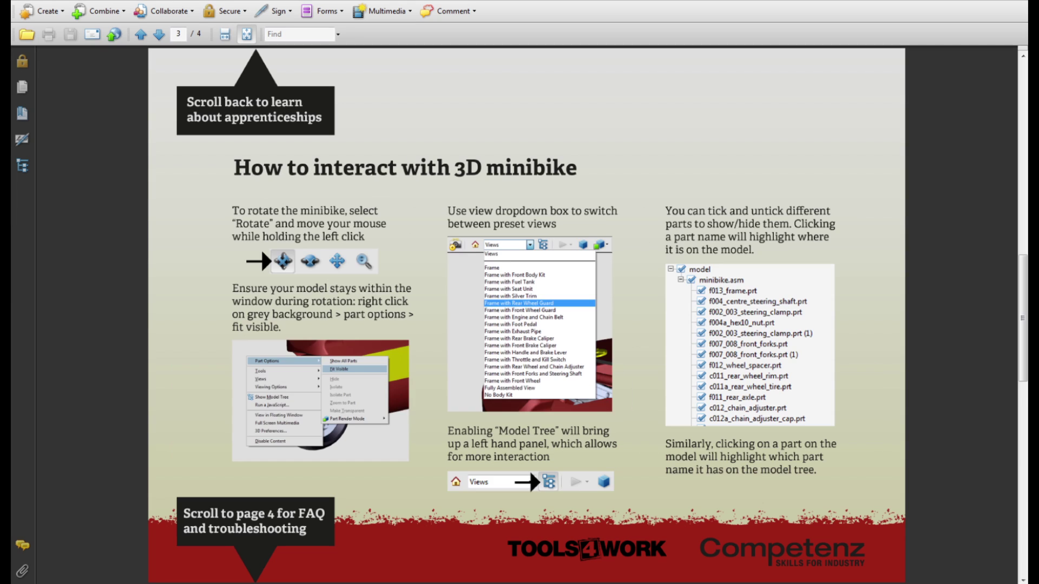
pyautogui.press('pagedown')
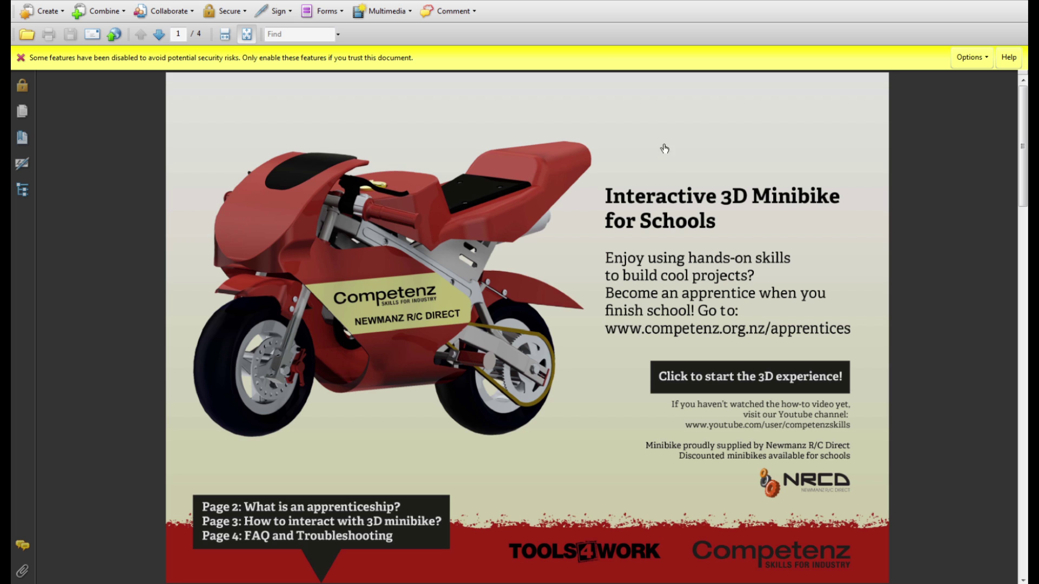
# - Trust this document always, then activate the 3D minibike model on page 1
pyautogui.click(972, 57)
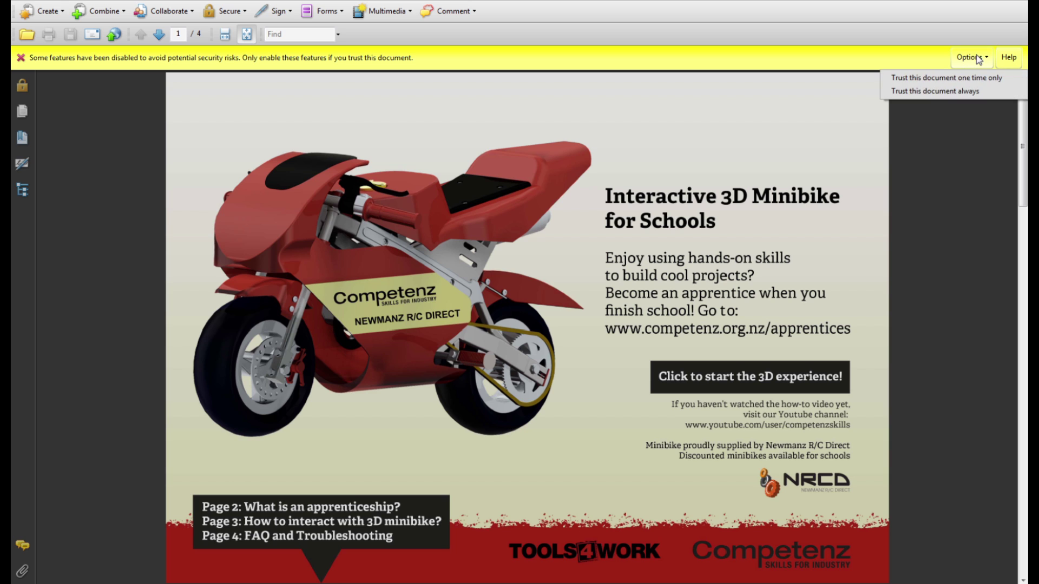
pyautogui.click(961, 90)
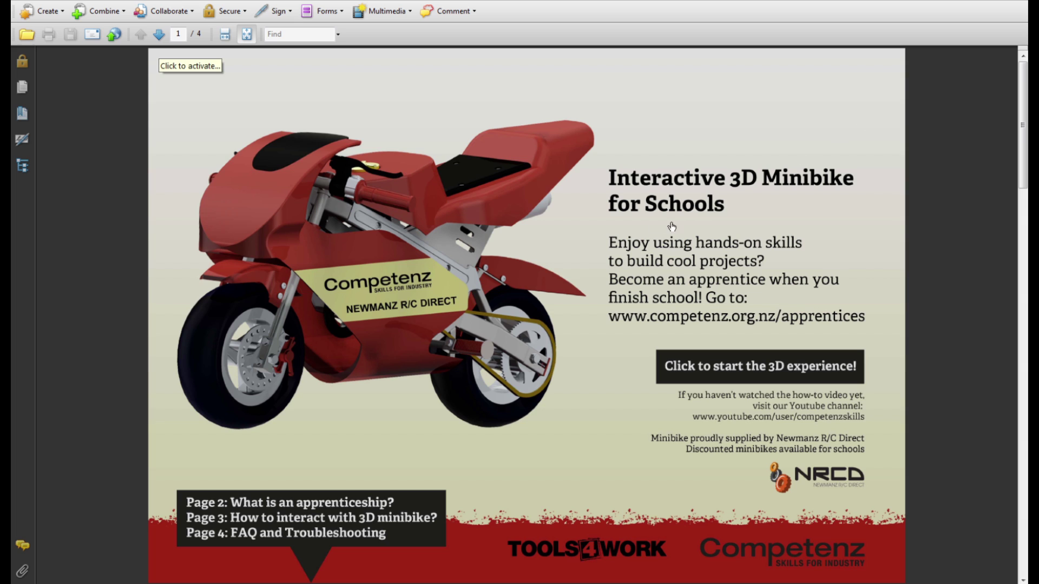
pyautogui.click(543, 223)
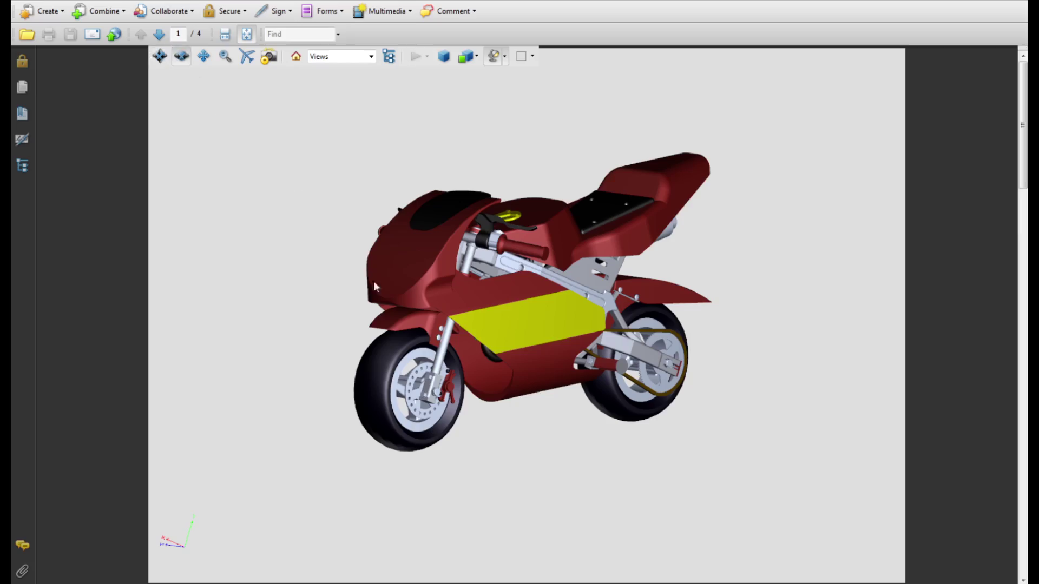
# - Rotate the minibike to its underside, pan it left and up, turn it top-down, then reset to Default View
pyautogui.moveTo(388, 310); pyautogui.dragTo(636, 288)
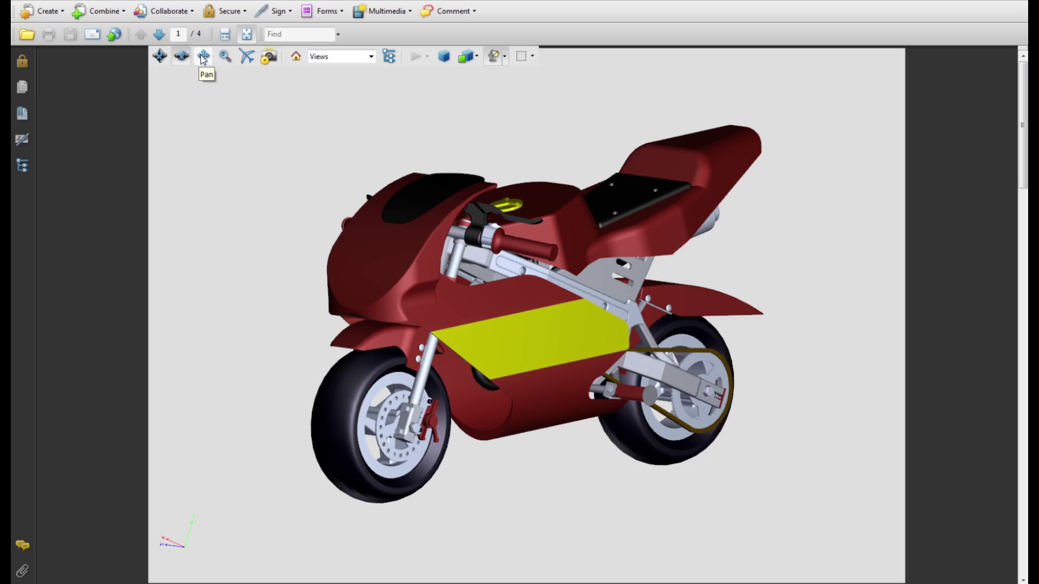
pyautogui.click(203, 56)
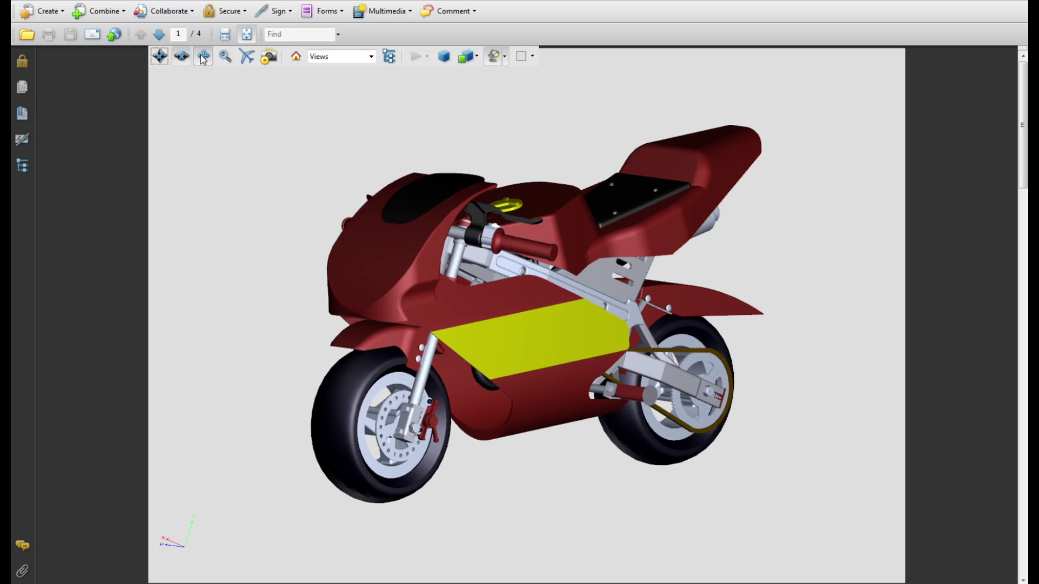
pyautogui.moveTo(545, 324); pyautogui.dragTo(505, 294)
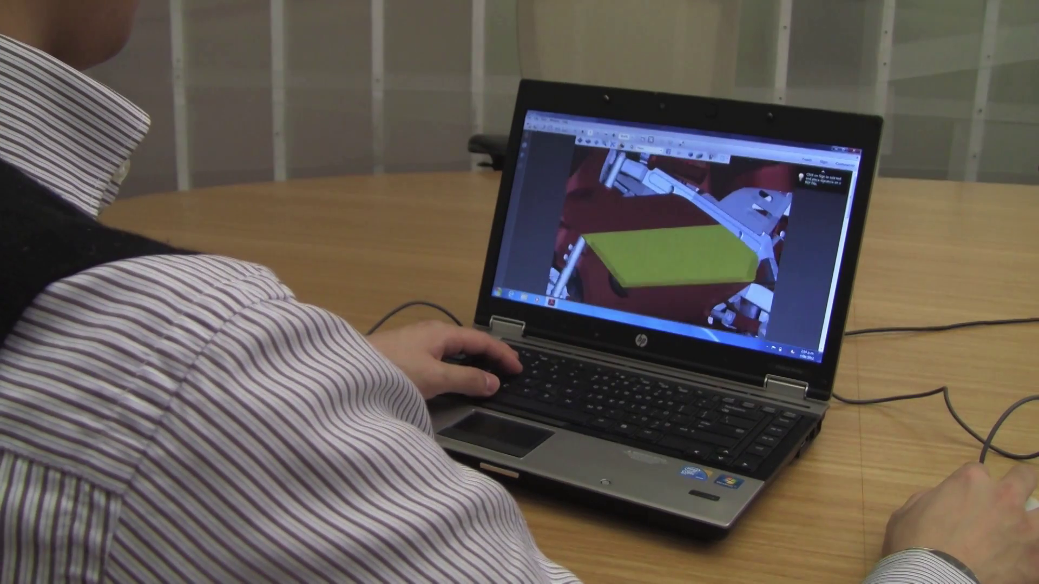
pyautogui.scroll(-5, 677, 227)
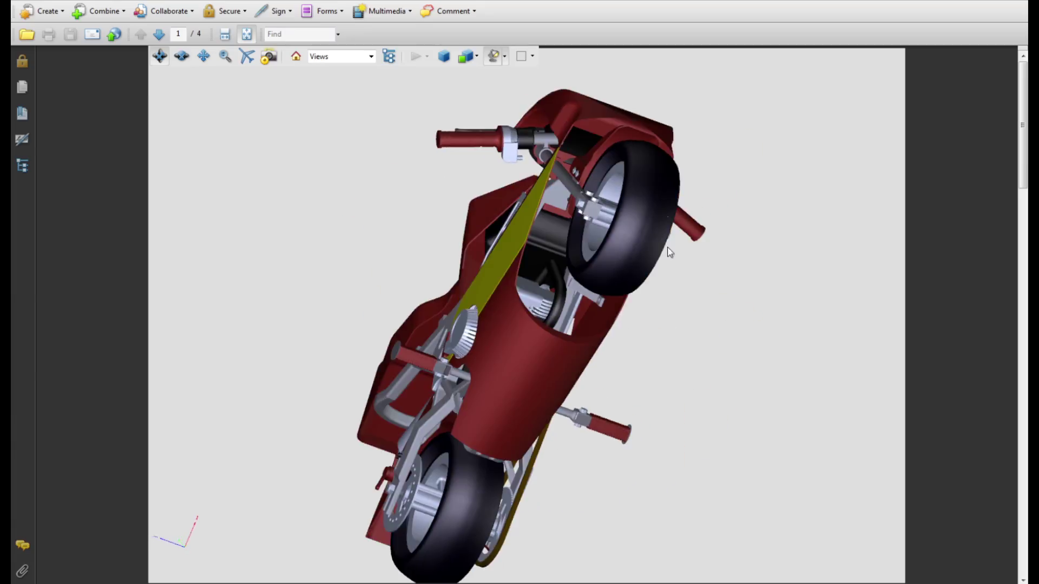
pyautogui.moveTo(584, 206); pyautogui.dragTo(440, 319)
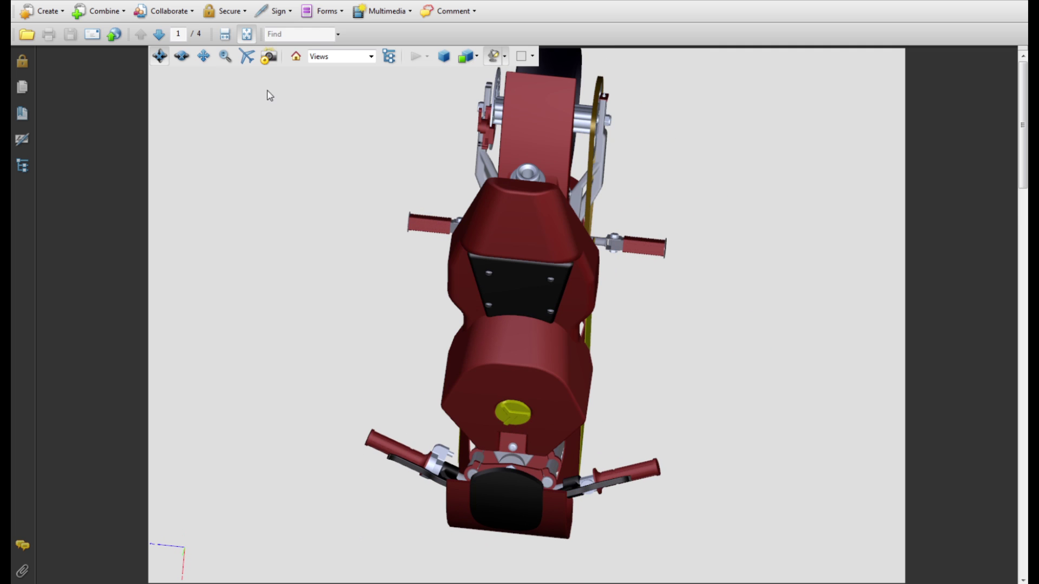
pyautogui.click(296, 58)
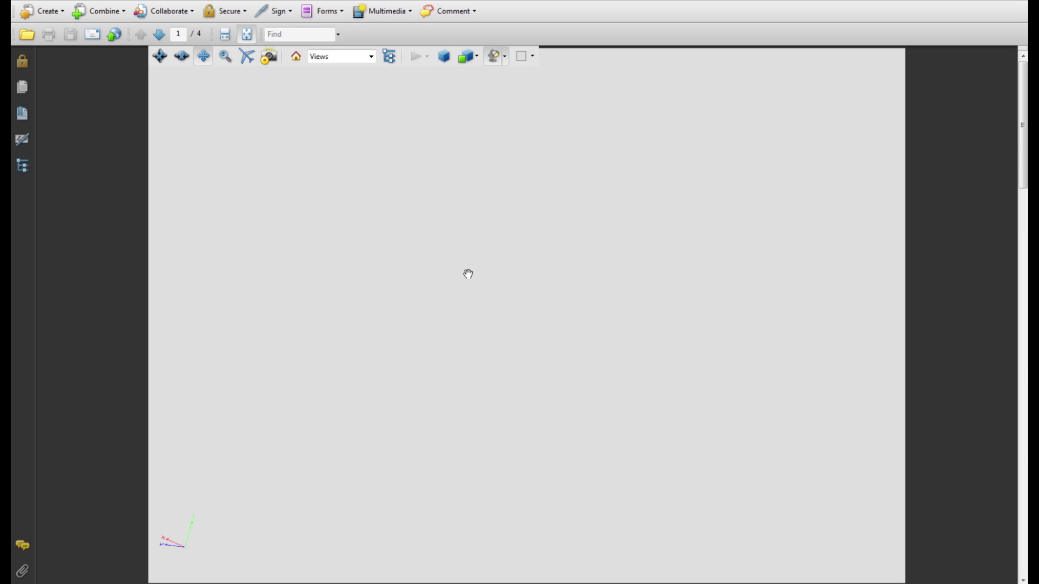
# - Use Part Options > Fit Visible to bring the whole minibike back into view
pyautogui.rightClick(468, 274)
pyautogui.moveTo(582, 282)
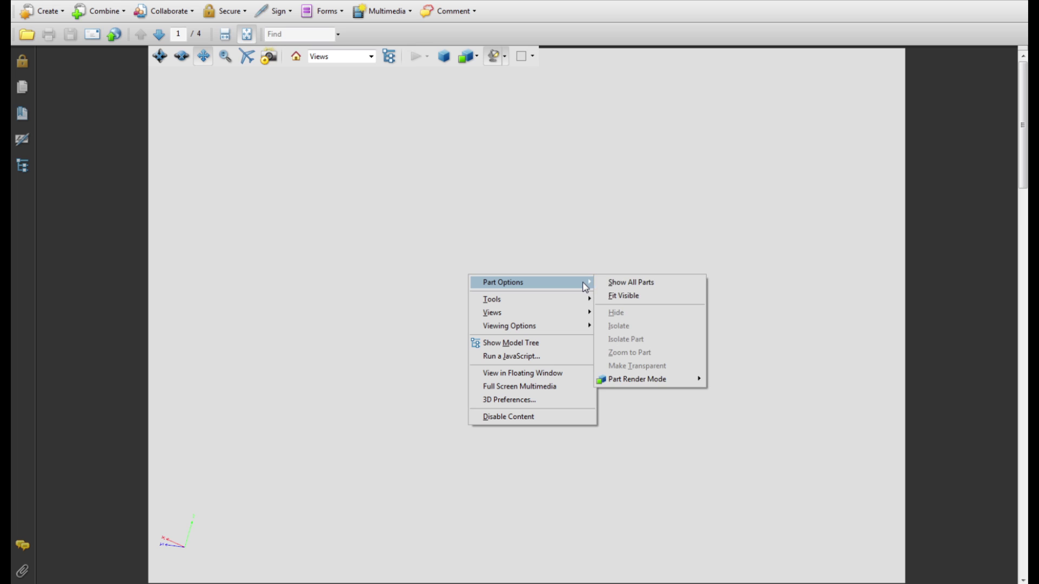
pyautogui.click(626, 297)
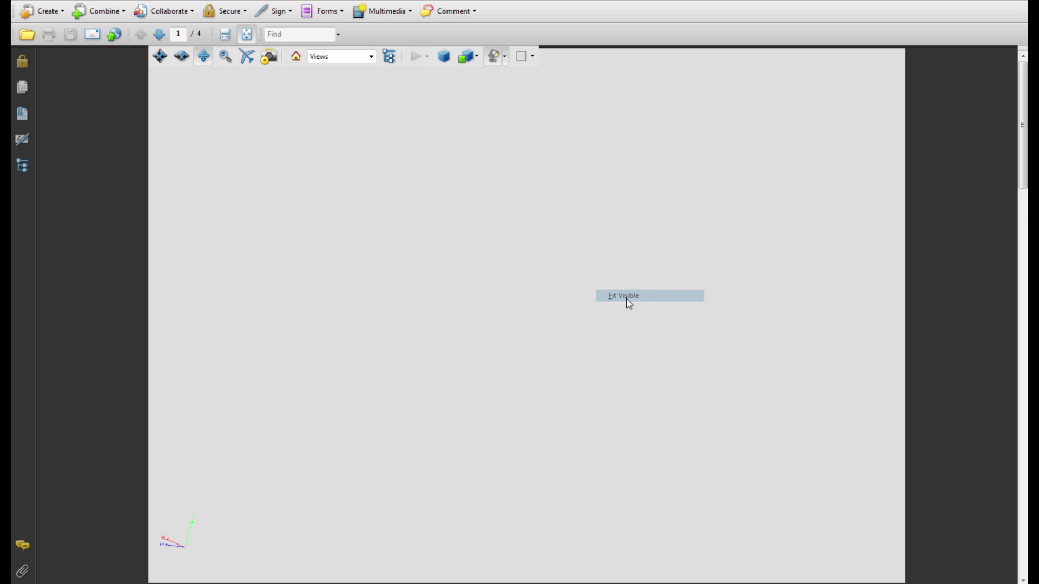
# - Show the Frame with Front Body Kit view, then Frame with Silver Trim, and rotate the frame
pyautogui.click(371, 57)
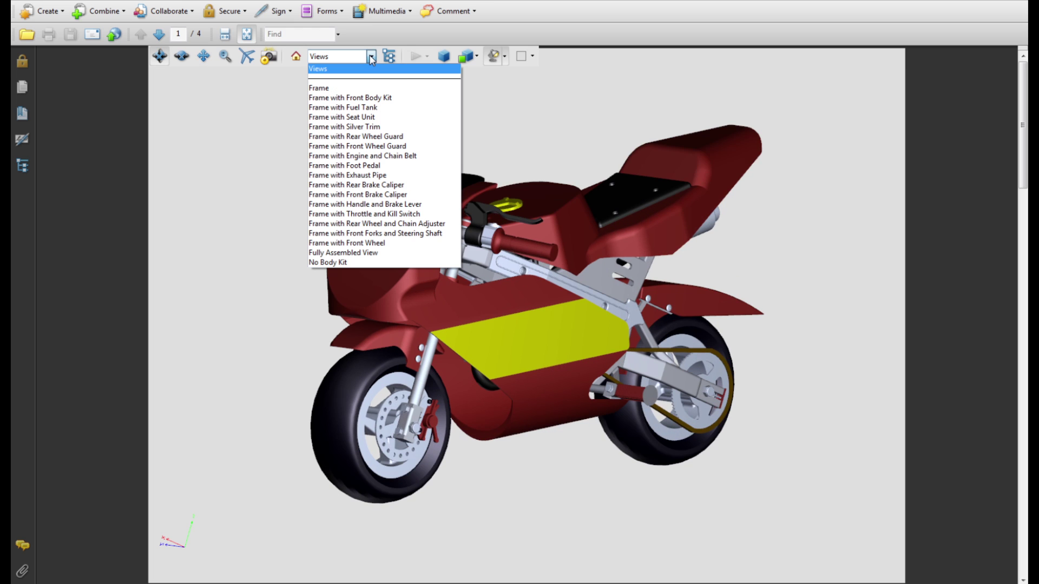
pyautogui.click(369, 96)
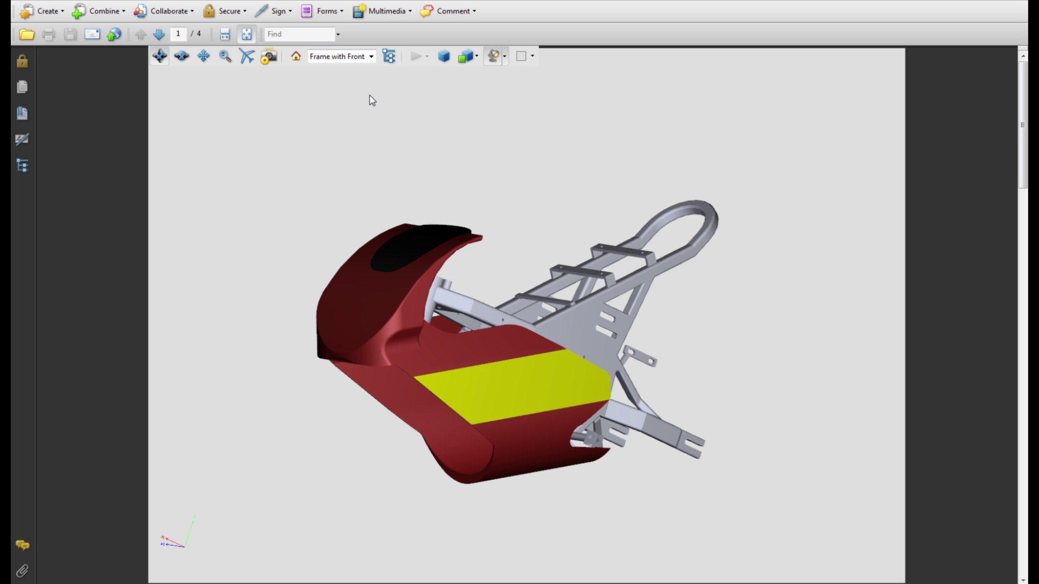
pyautogui.click(371, 57)
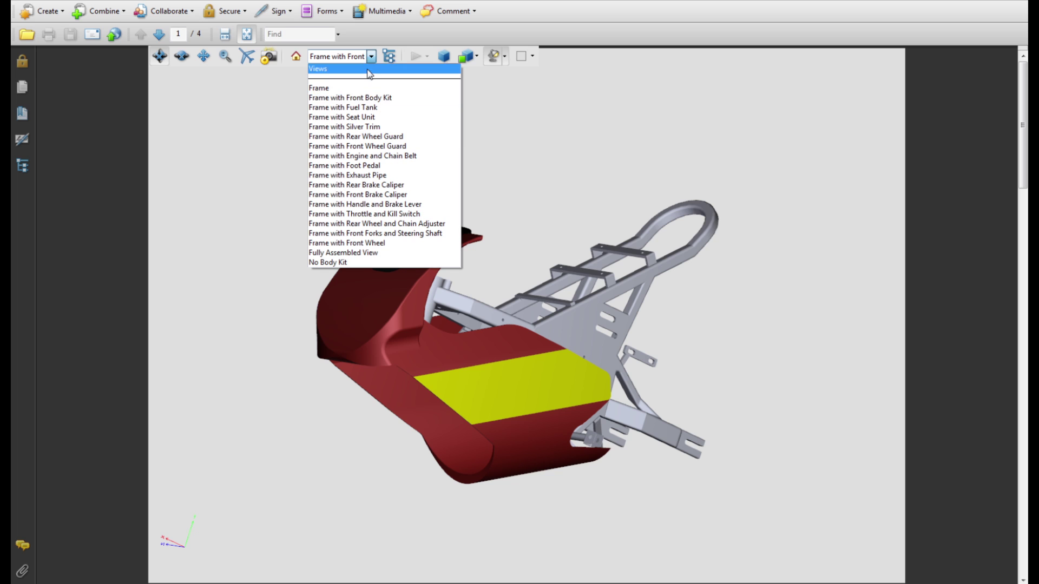
pyautogui.click(372, 129)
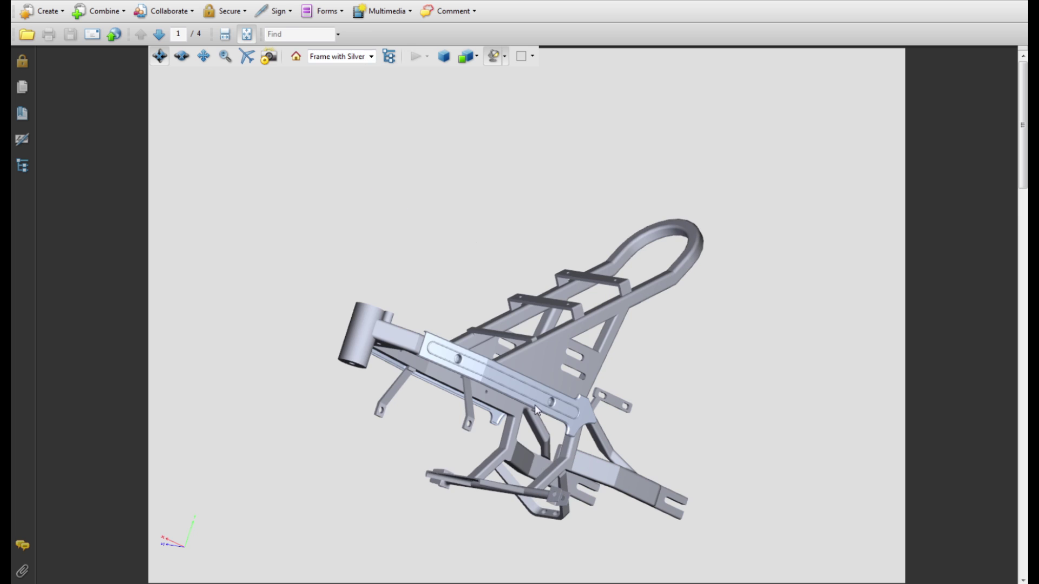
pyautogui.moveTo(534, 405); pyautogui.dragTo(469, 268)
pyautogui.moveTo(628, 280); pyautogui.dragTo(265, 310)
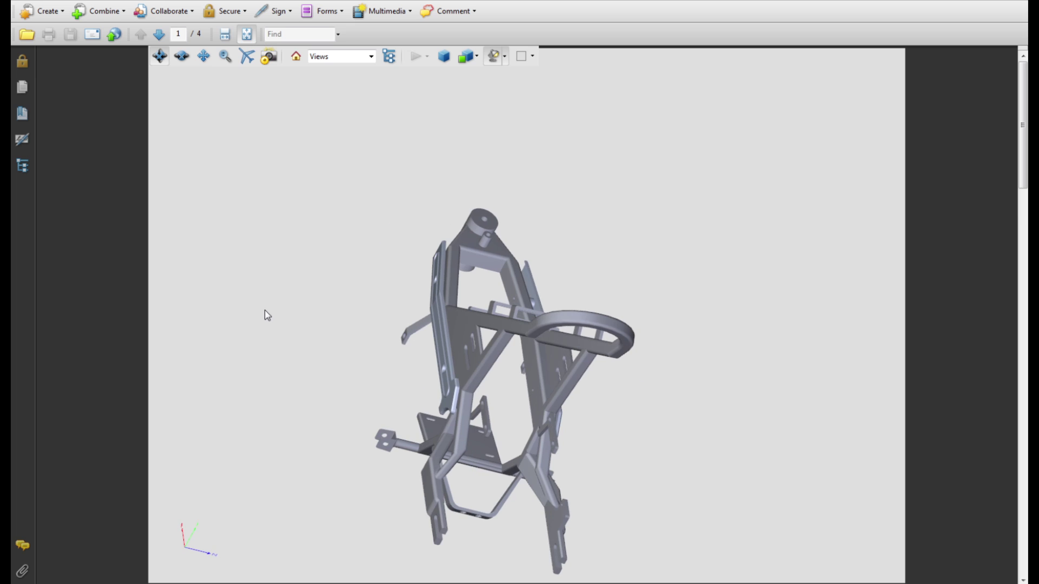
# - Return to the fully assembled minibike view and expand minibike.asm in the Model Tree
pyautogui.click(371, 57)
pyautogui.click(388, 67)
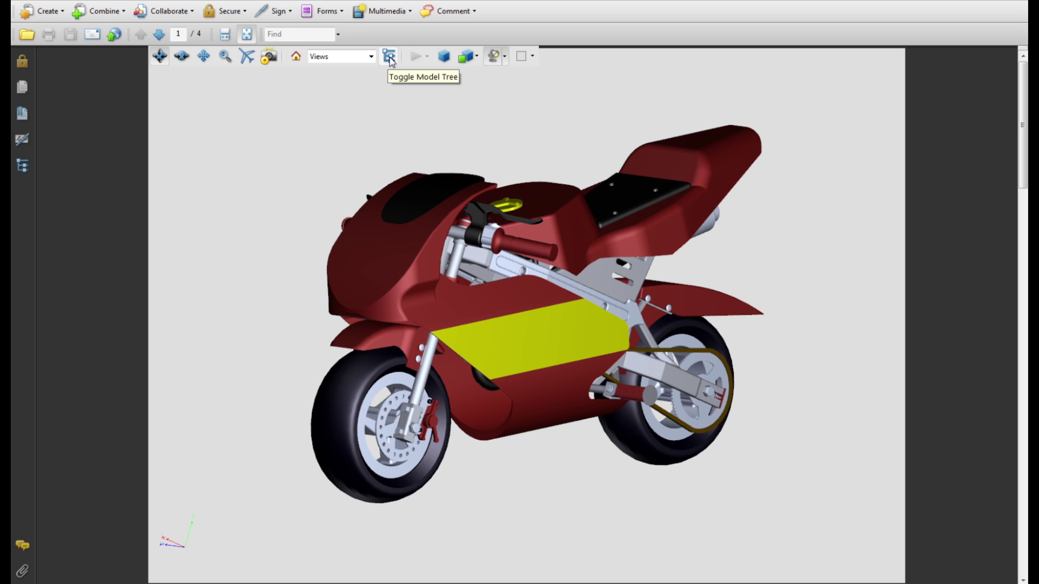
pyautogui.click(389, 56)
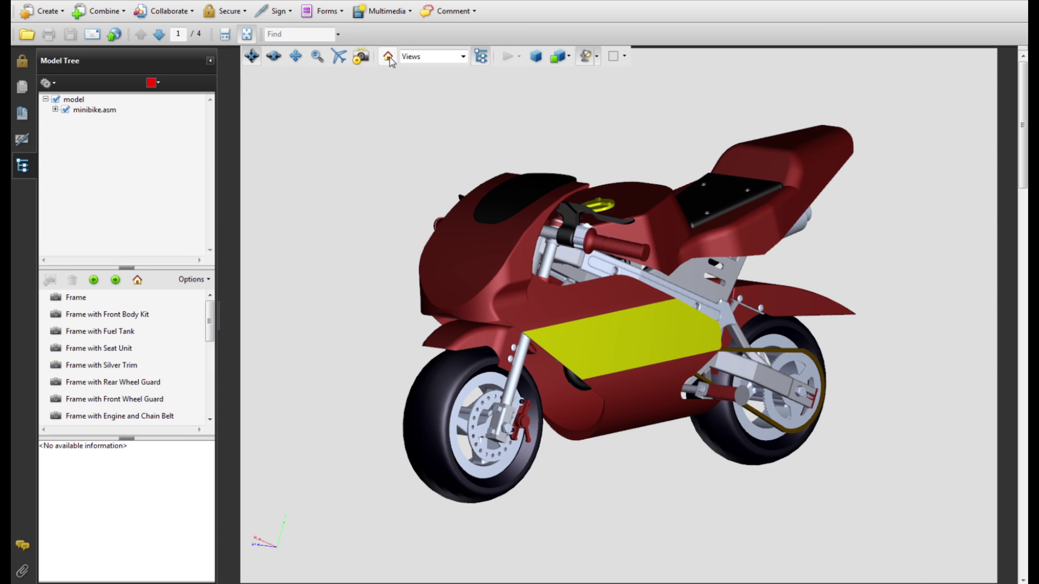
pyautogui.click(55, 109)
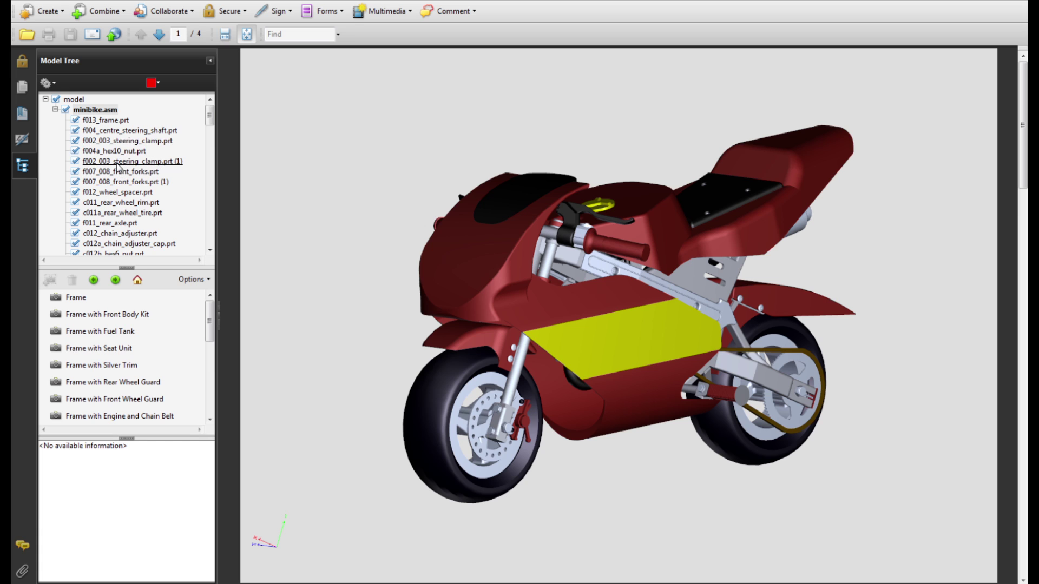
# - Highlight f013_frame.prt and the rear wheel rim, then select the front tire and a handle grip
pyautogui.click(111, 121)
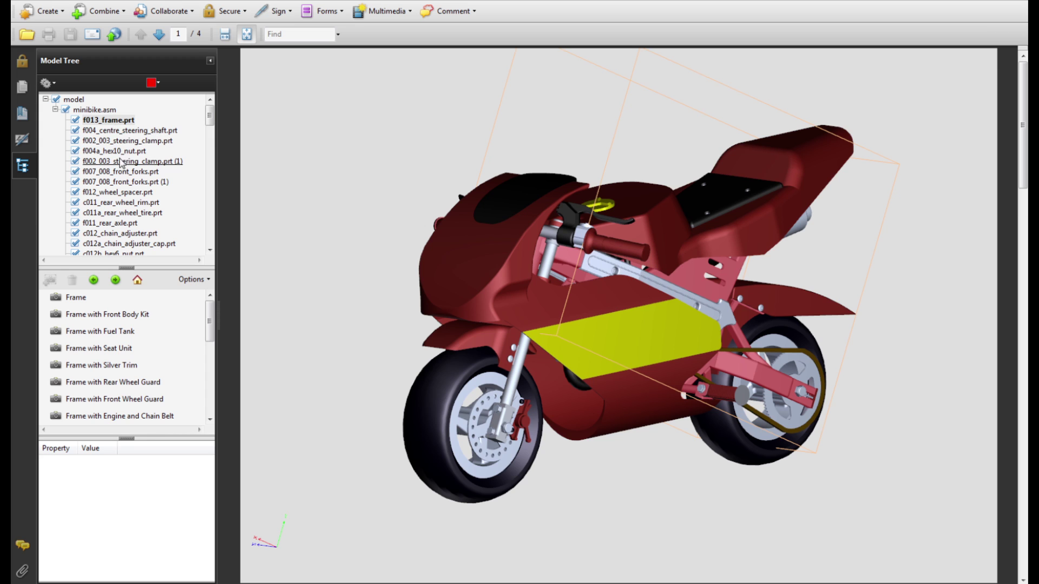
pyautogui.click(124, 204)
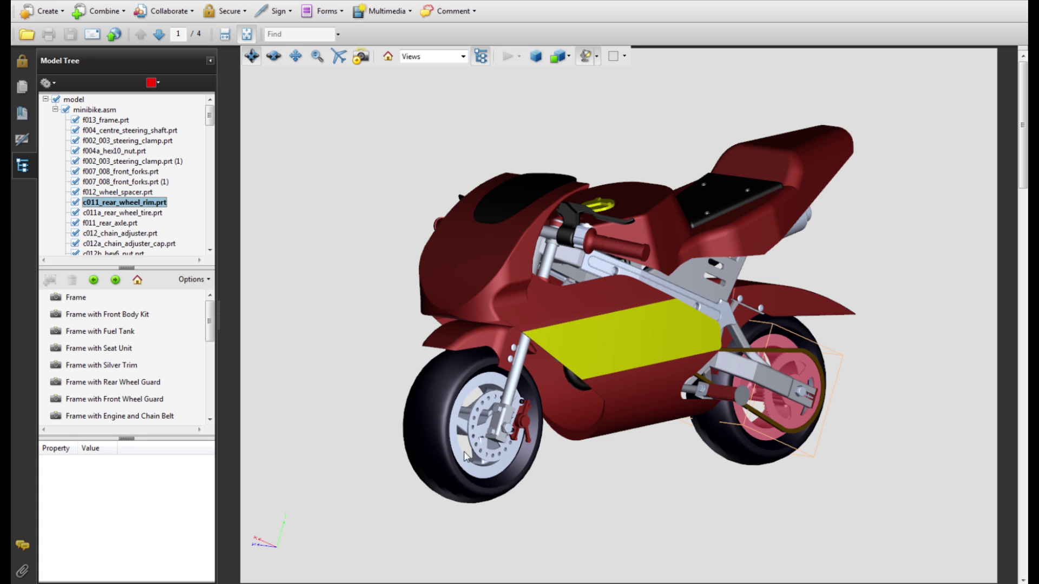
pyautogui.click(434, 385)
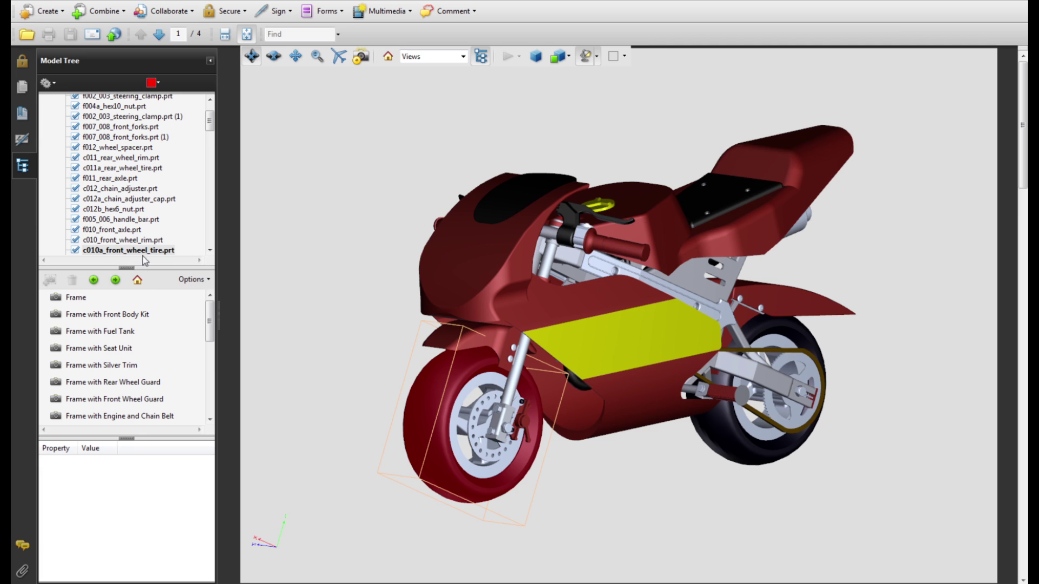
pyautogui.click(610, 253)
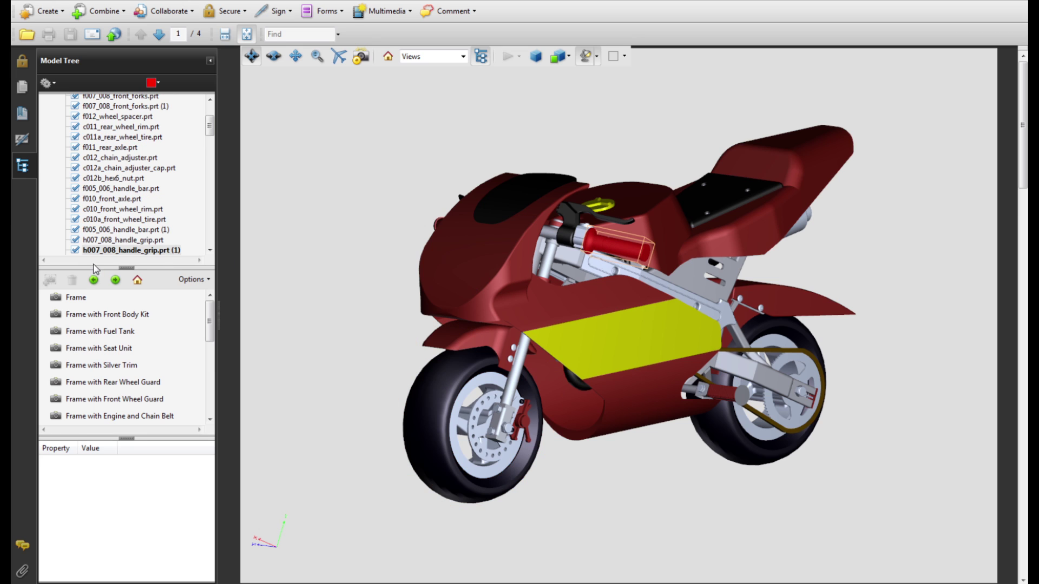
# - Hide the side panel and toggle between perspective and orthographic projection
pyautogui.press('F4')
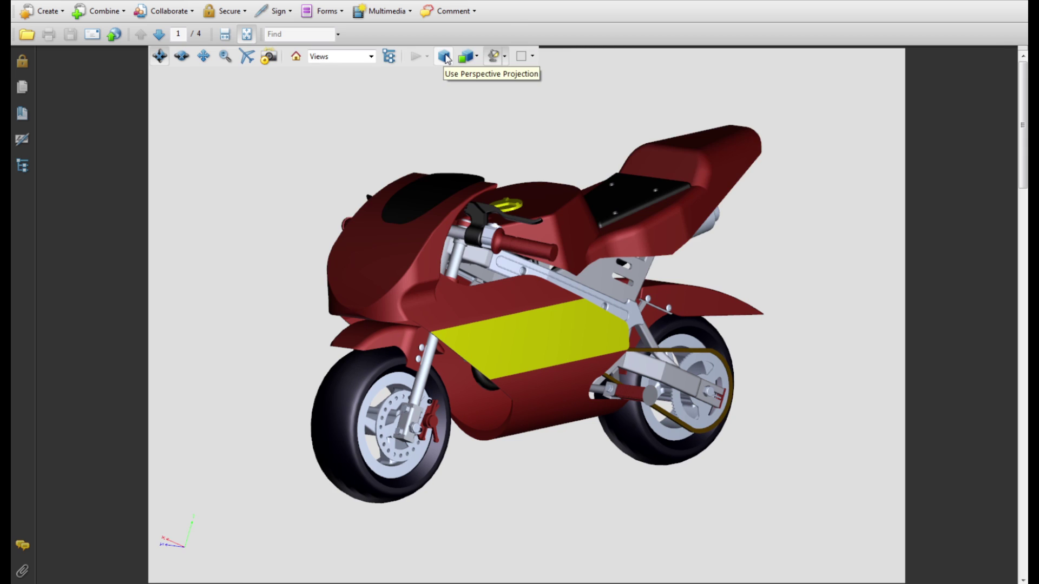
pyautogui.click(445, 57)
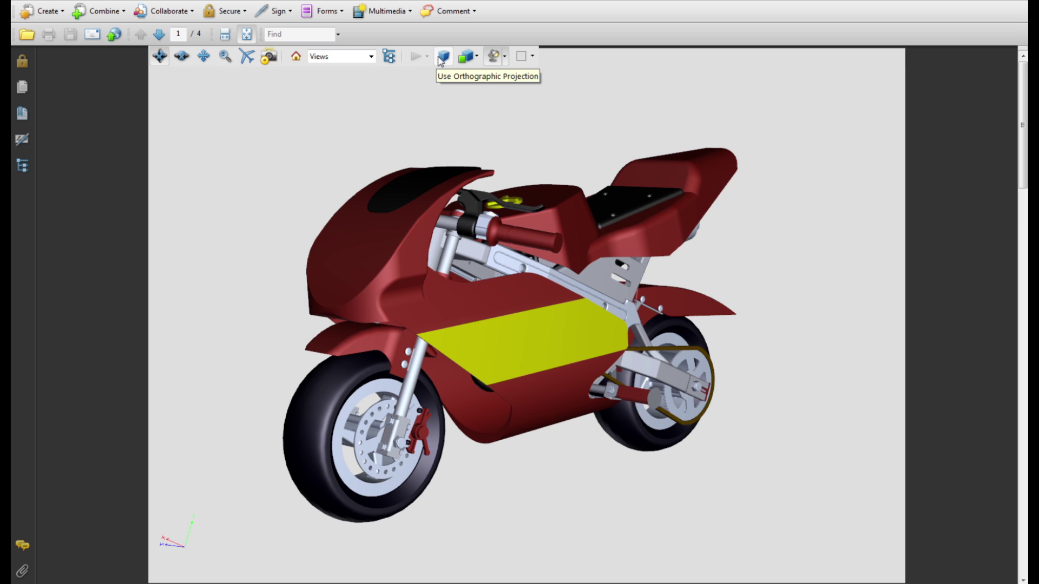
pyautogui.click(443, 57)
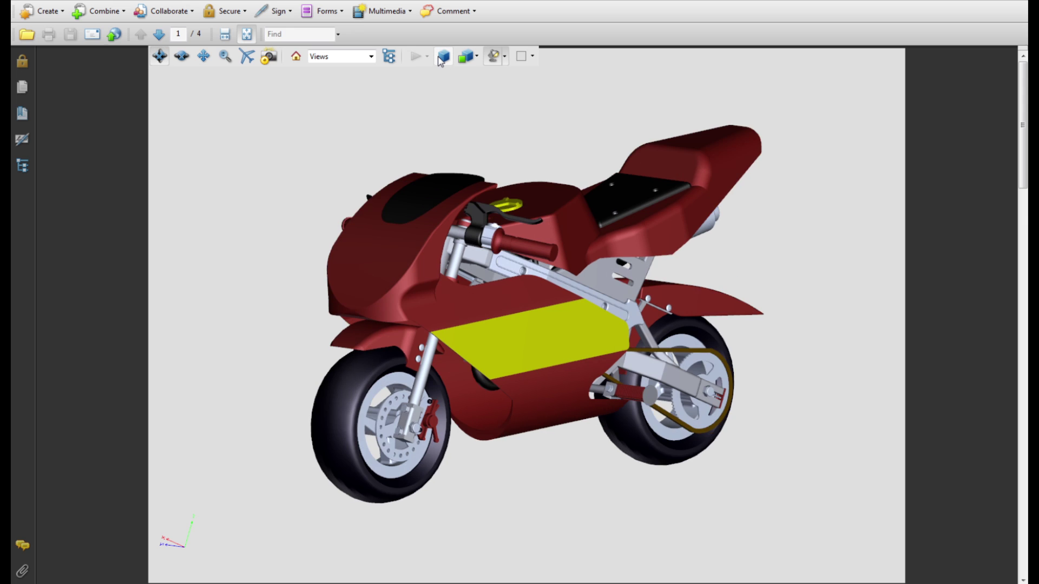
# - Cycle the model render mode through Transparent, Solid Wireframe, Illustration, and Transparent Wireframe
pyautogui.click(473, 65)
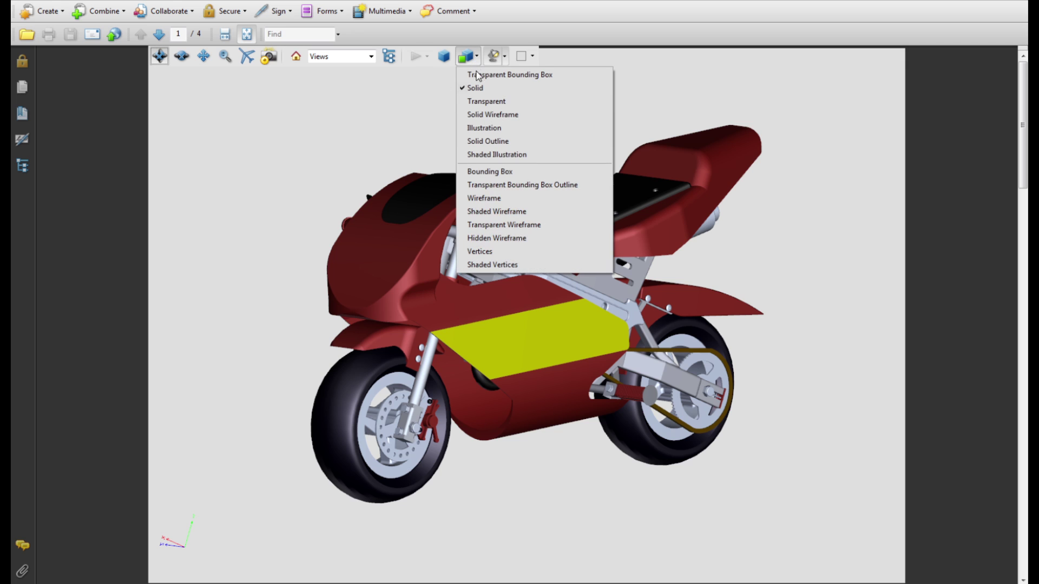
pyautogui.click(482, 106)
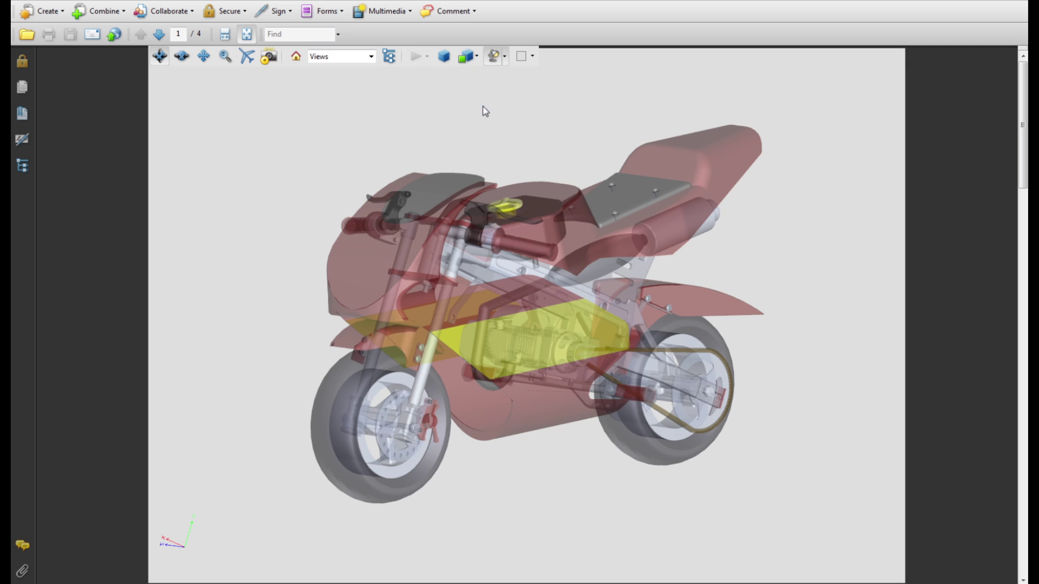
pyautogui.click(469, 62)
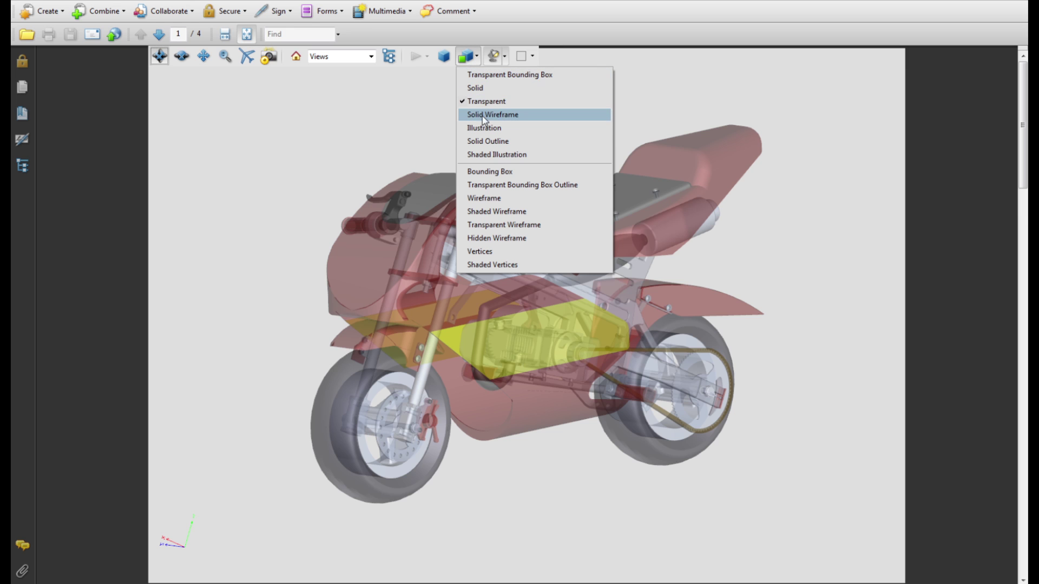
pyautogui.click(482, 115)
pyautogui.click(468, 58)
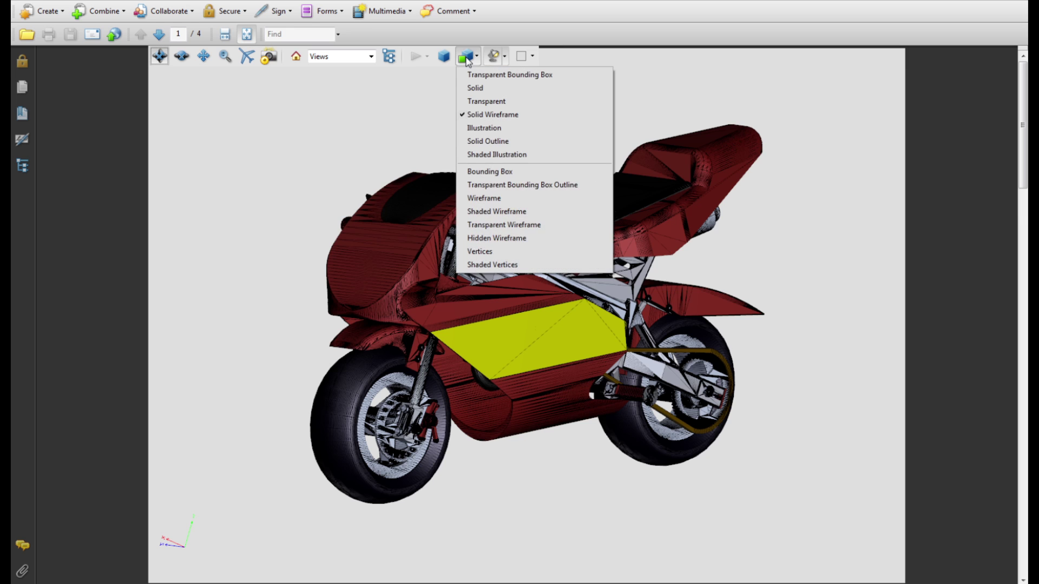
pyautogui.click(482, 128)
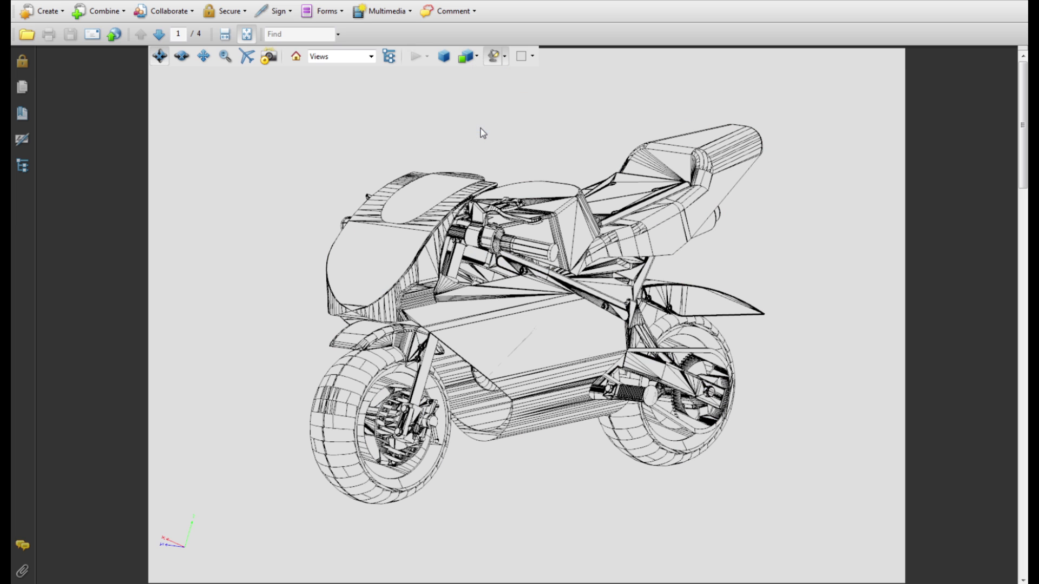
pyautogui.click(473, 62)
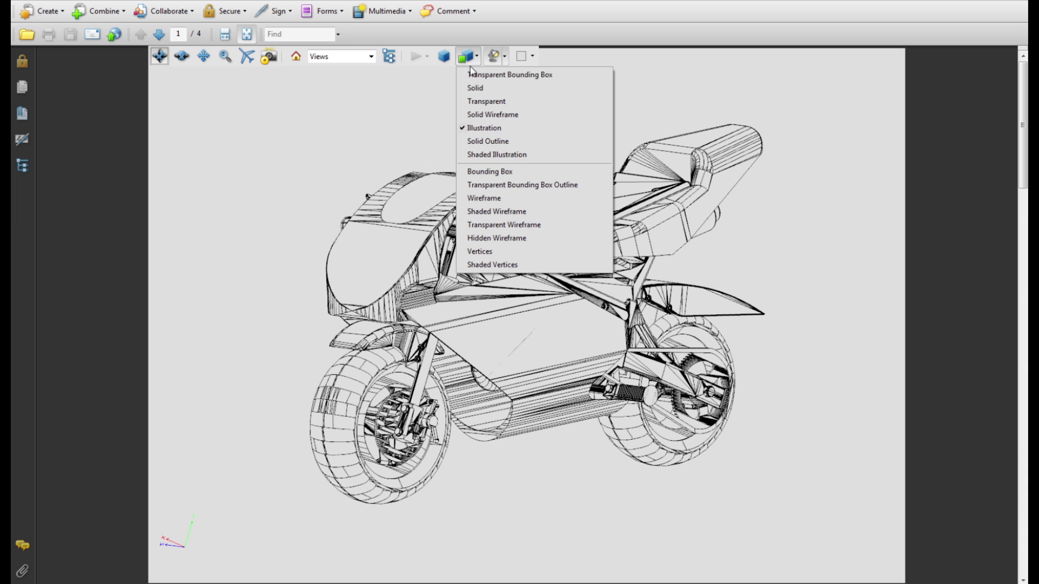
pyautogui.click(489, 225)
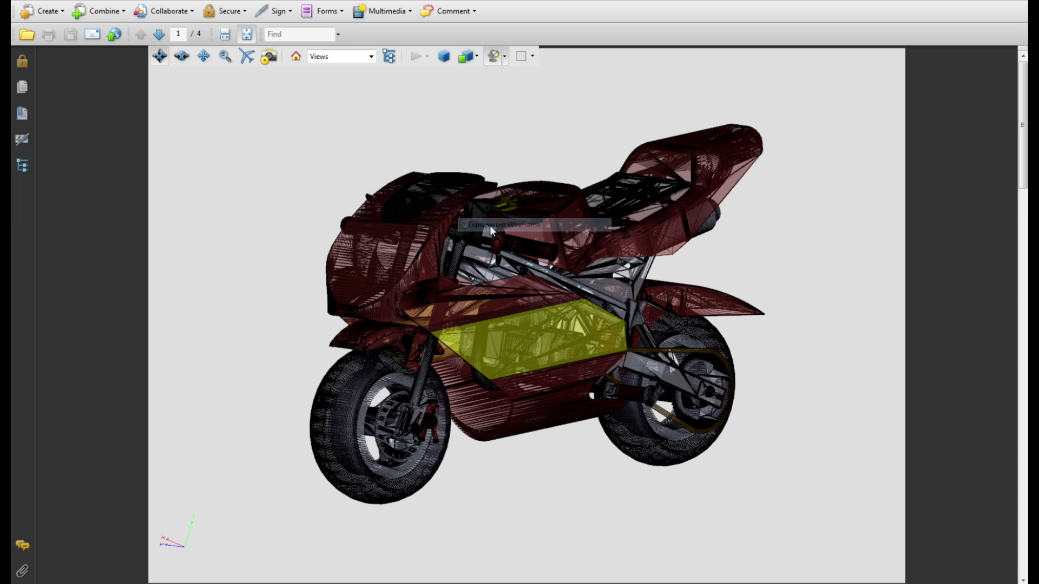
# - Set the front body part's Part Render Mode to Solid
pyautogui.click(375, 258)
pyautogui.rightClick(375, 259)
pyautogui.moveTo(441, 268)
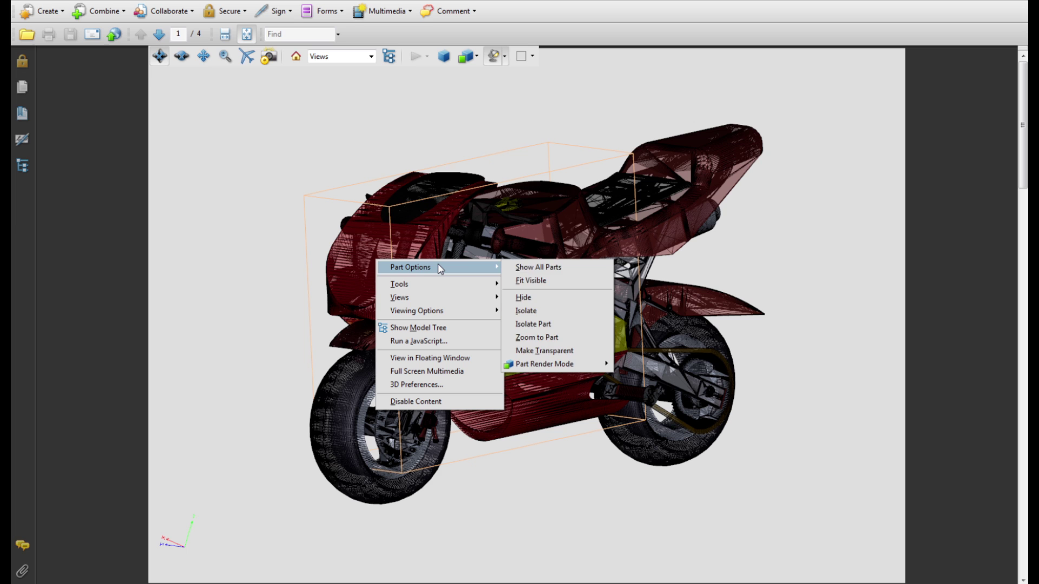
pyautogui.moveTo(554, 365)
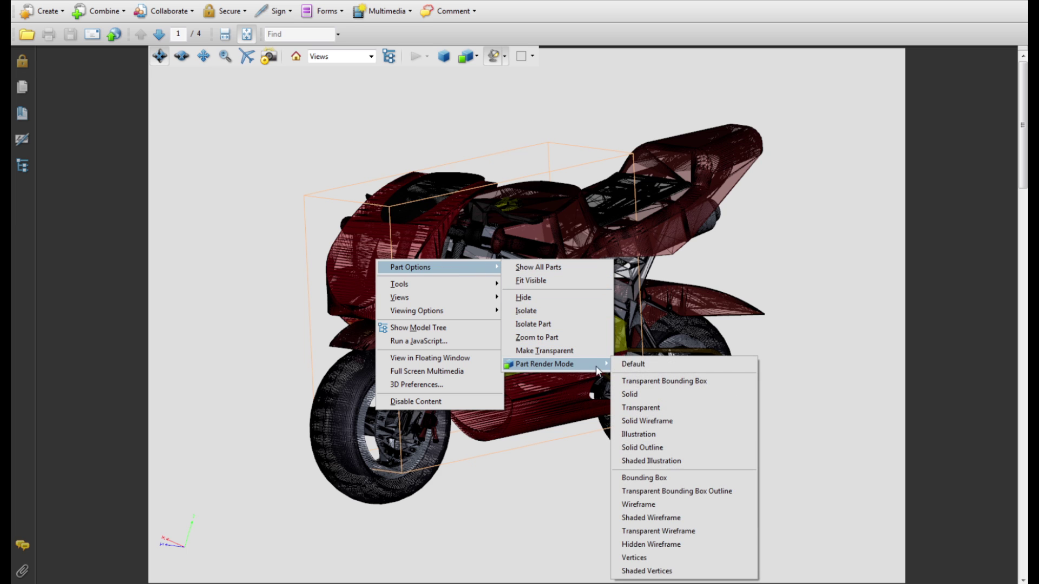
pyautogui.click(651, 398)
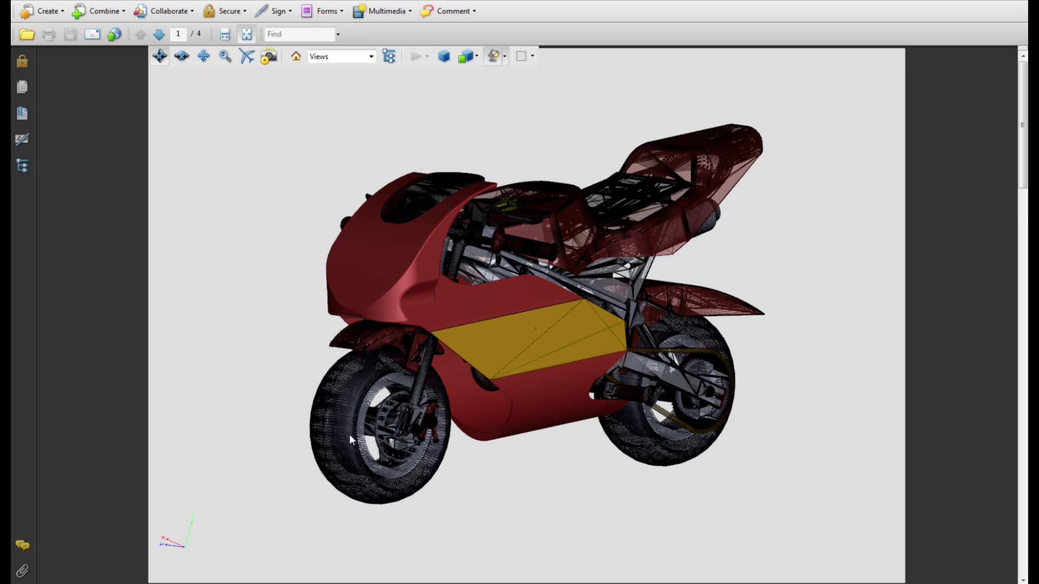
# - Change Extra Lighting to No Lights, then White Lights, finally Bright Lights
pyautogui.click(505, 58)
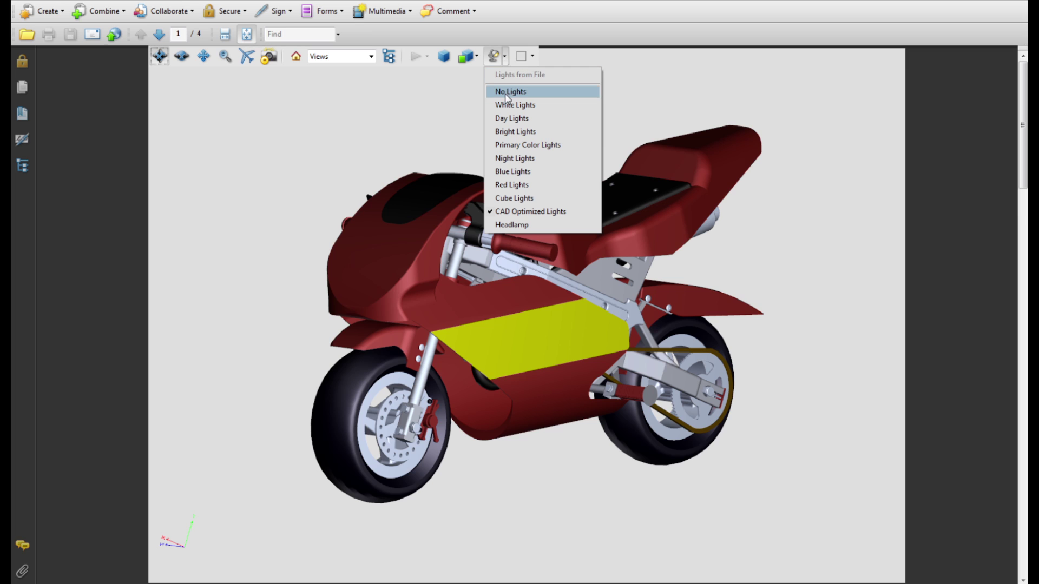
pyautogui.click(506, 93)
pyautogui.click(507, 60)
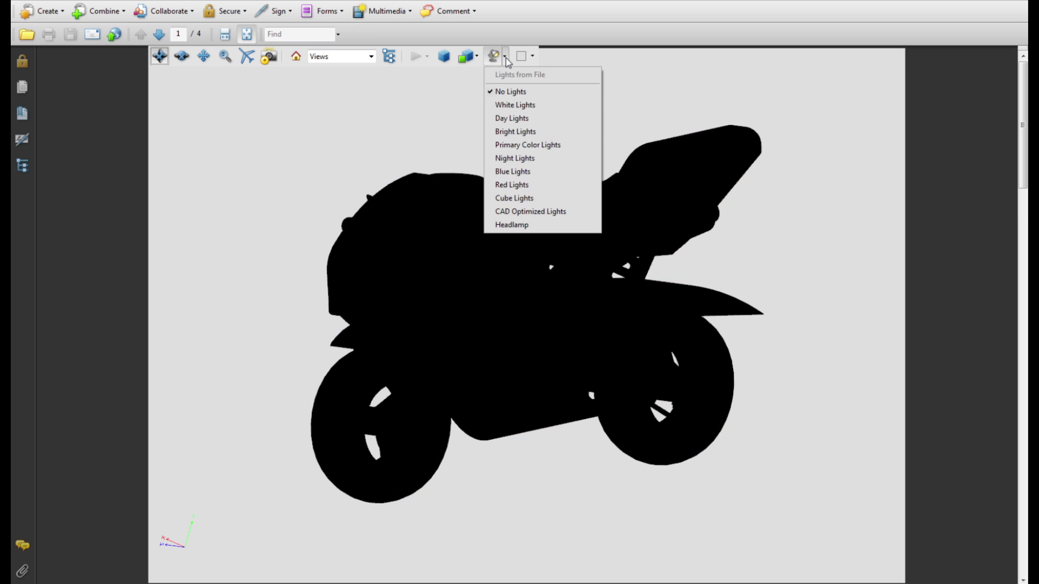
pyautogui.click(507, 106)
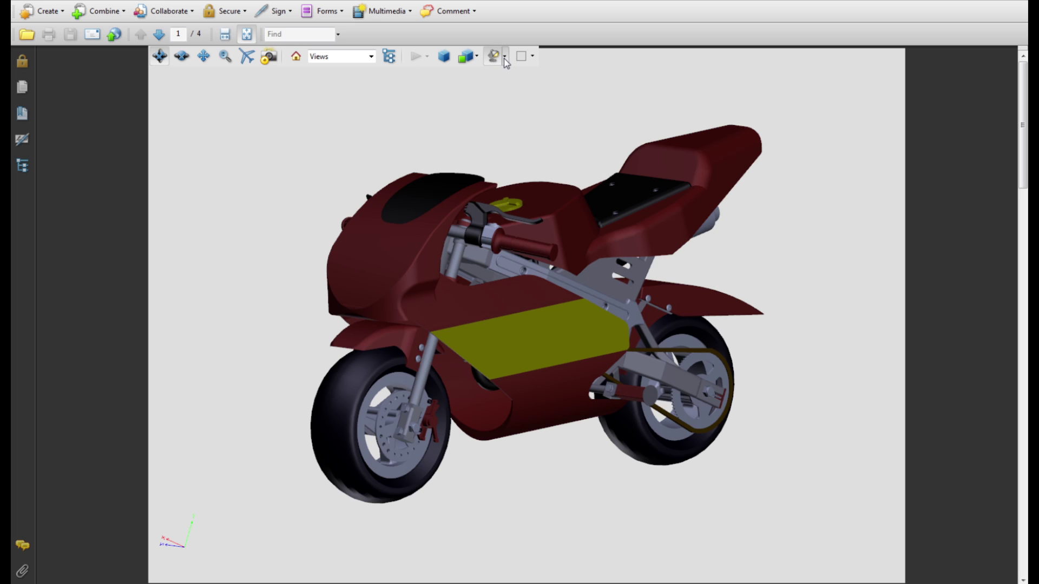
pyautogui.click(505, 57)
pyautogui.click(513, 132)
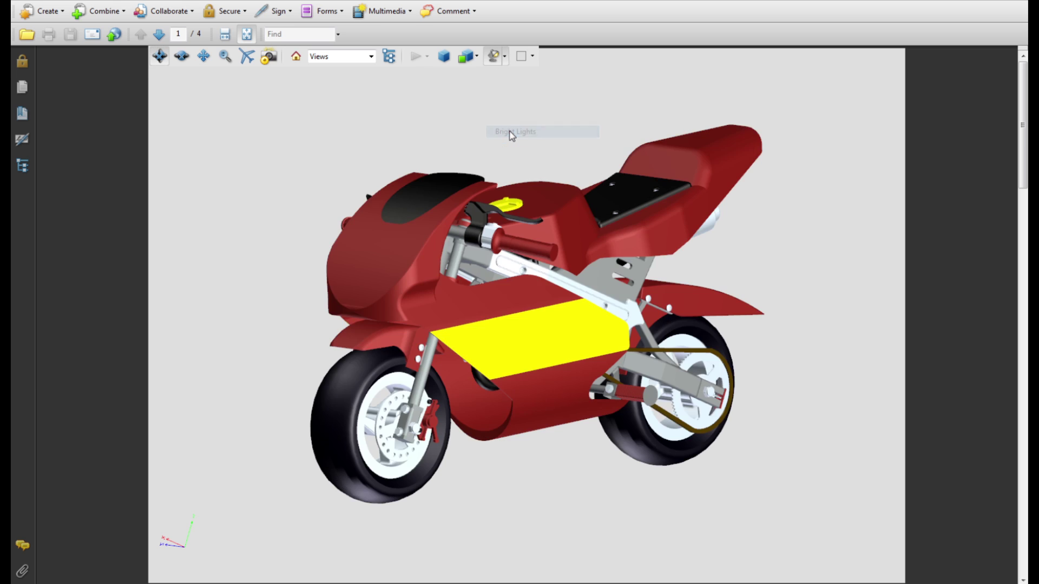
# - Set the 3D background colour to dark orange, then yellow, finally blue
pyautogui.click(530, 57)
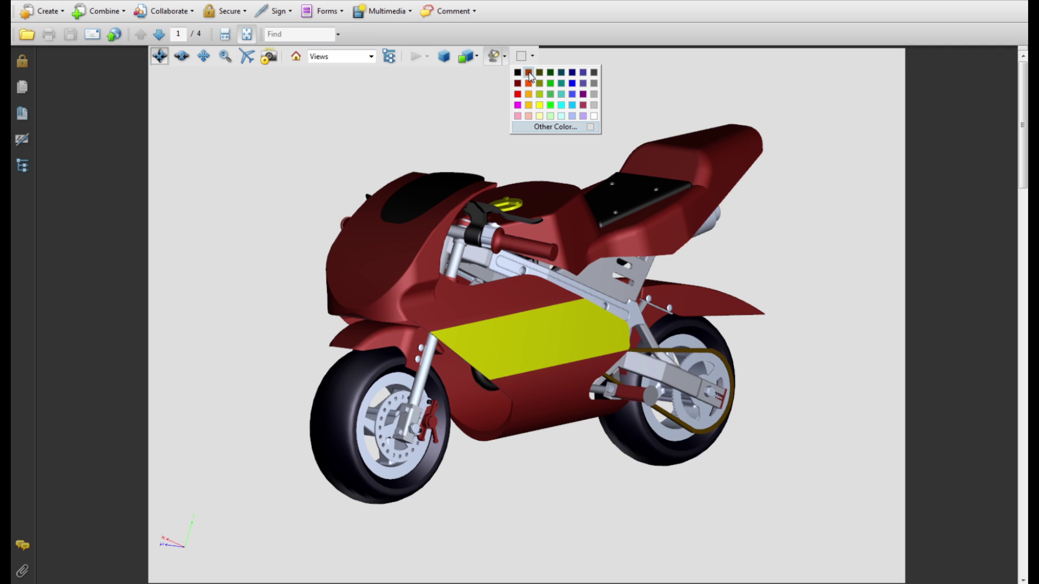
pyautogui.click(528, 73)
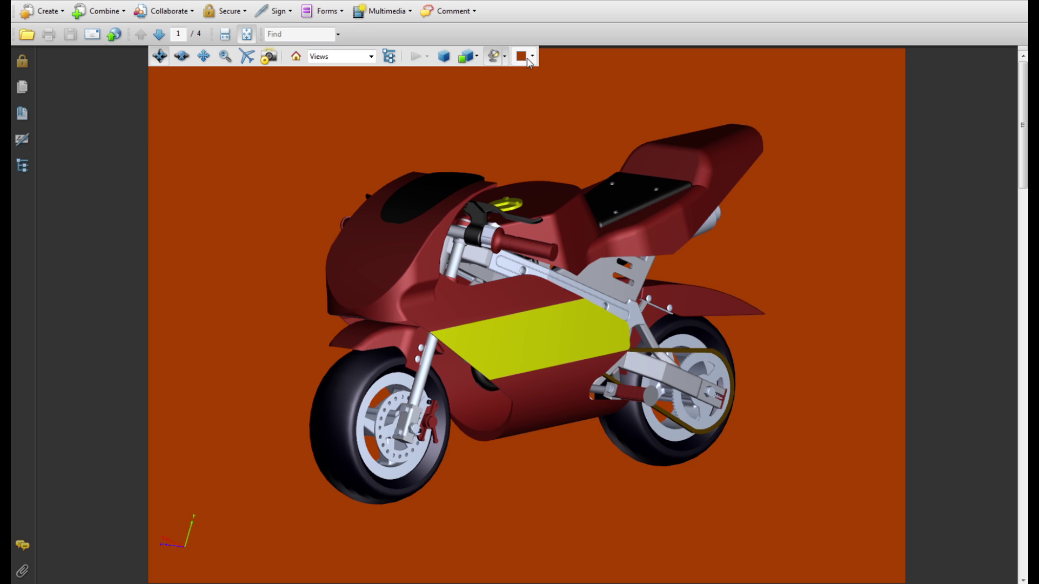
pyautogui.click(532, 57)
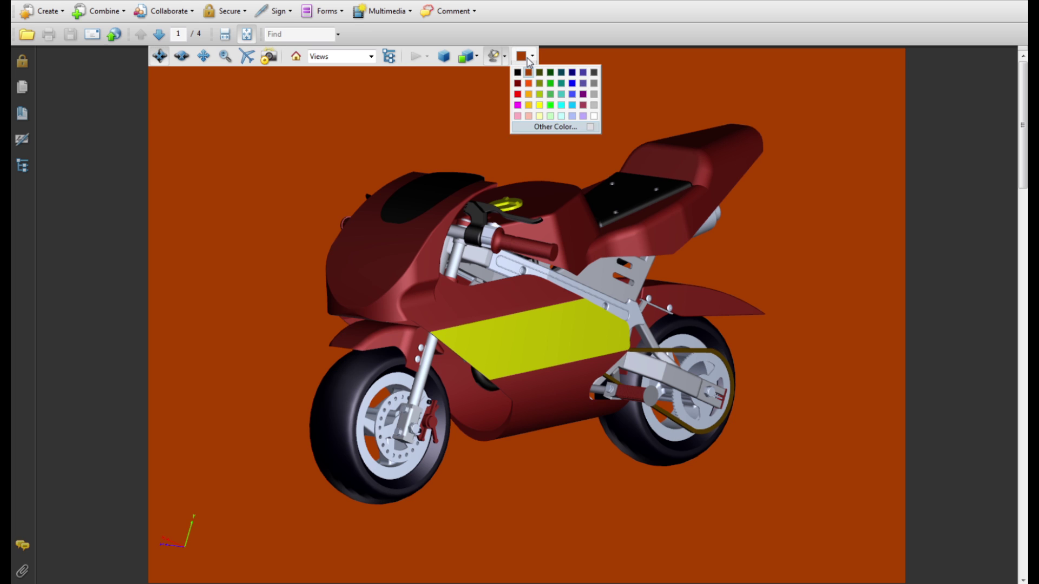
pyautogui.click(539, 105)
pyautogui.click(532, 57)
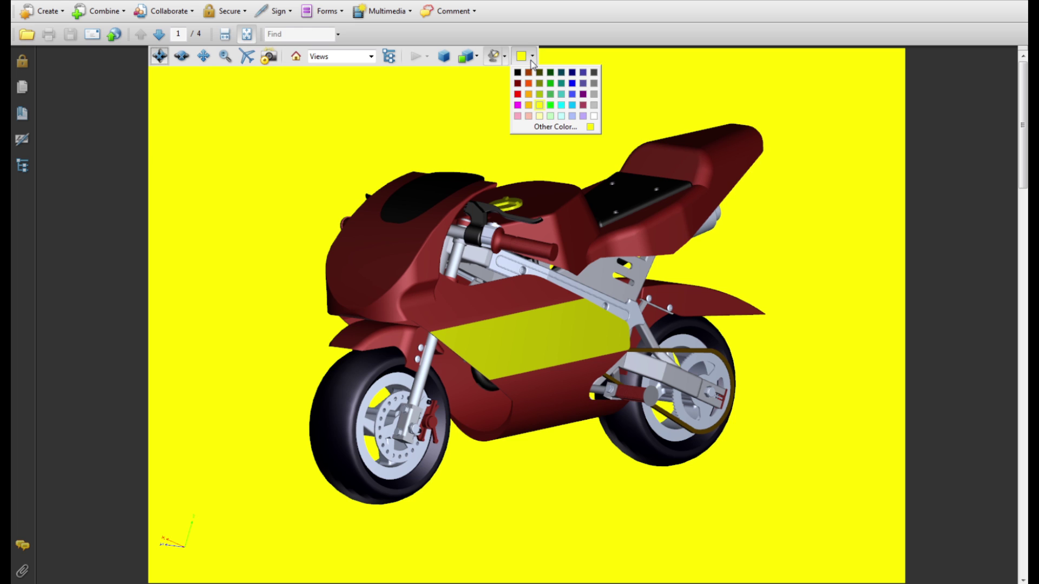
pyautogui.click(573, 94)
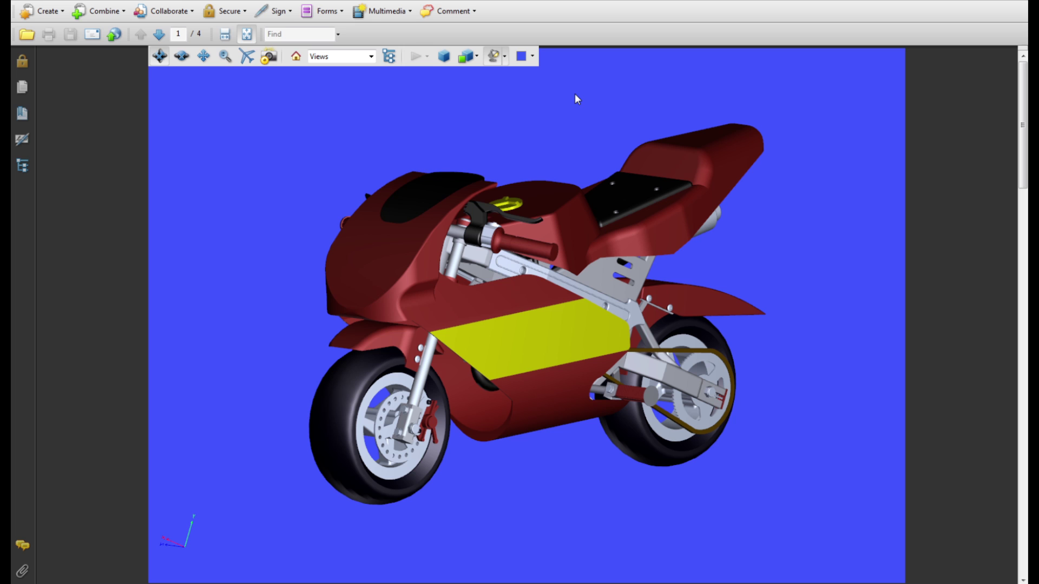